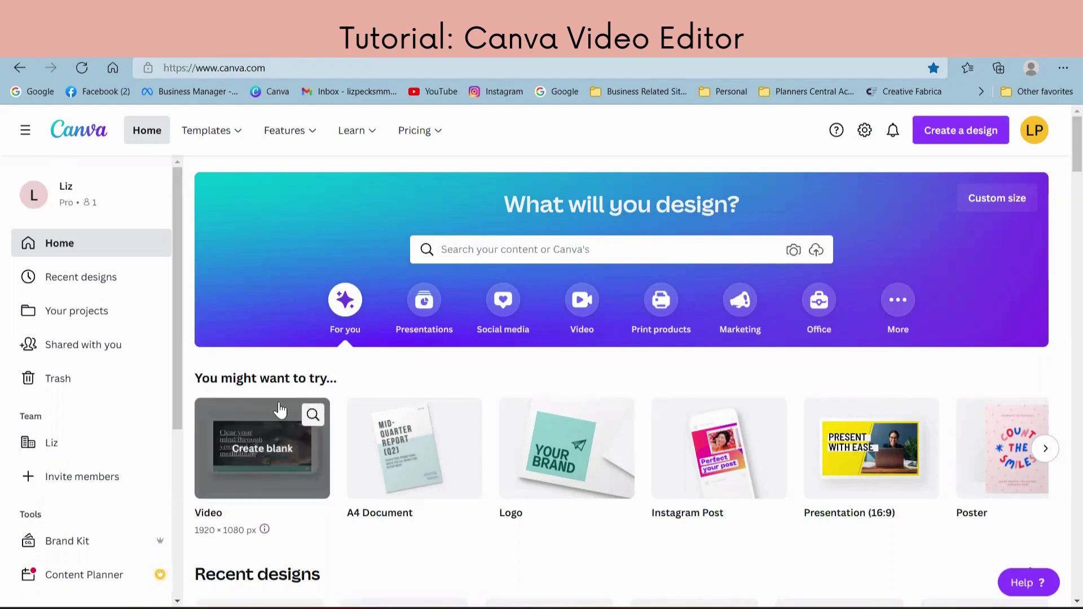
Create a blank 1920 × 1080 px video design and show the uploaded videos.
left_click(264, 463)
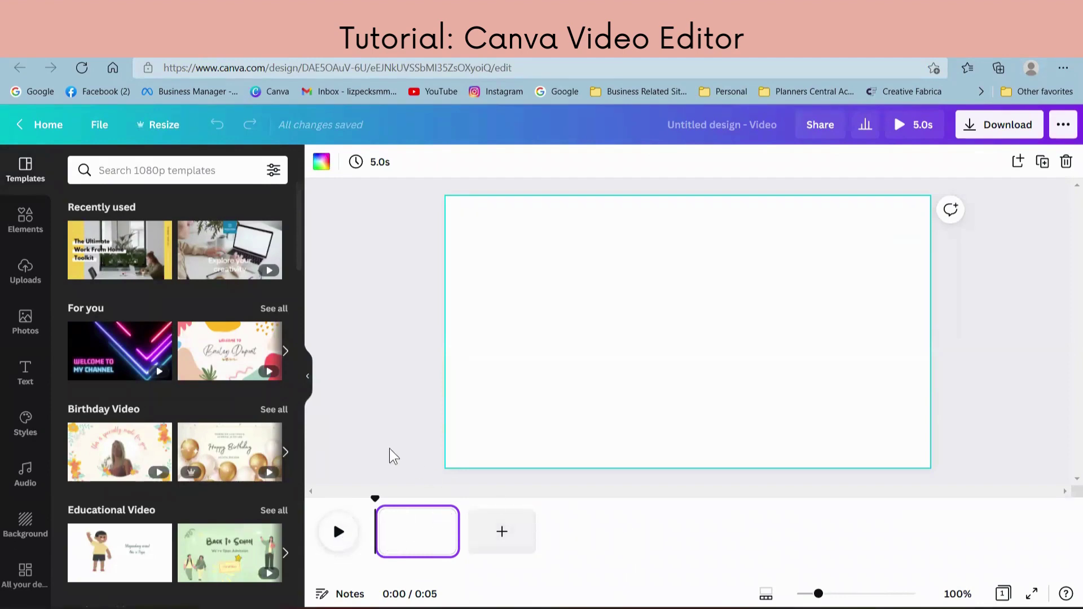
left_click(25, 276)
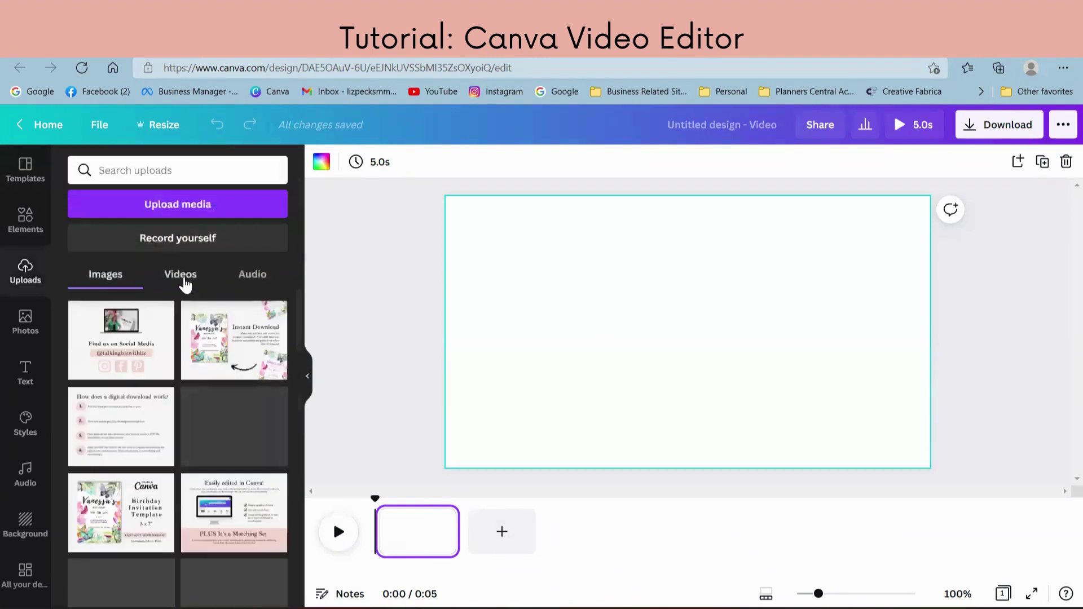
left_click(184, 282)
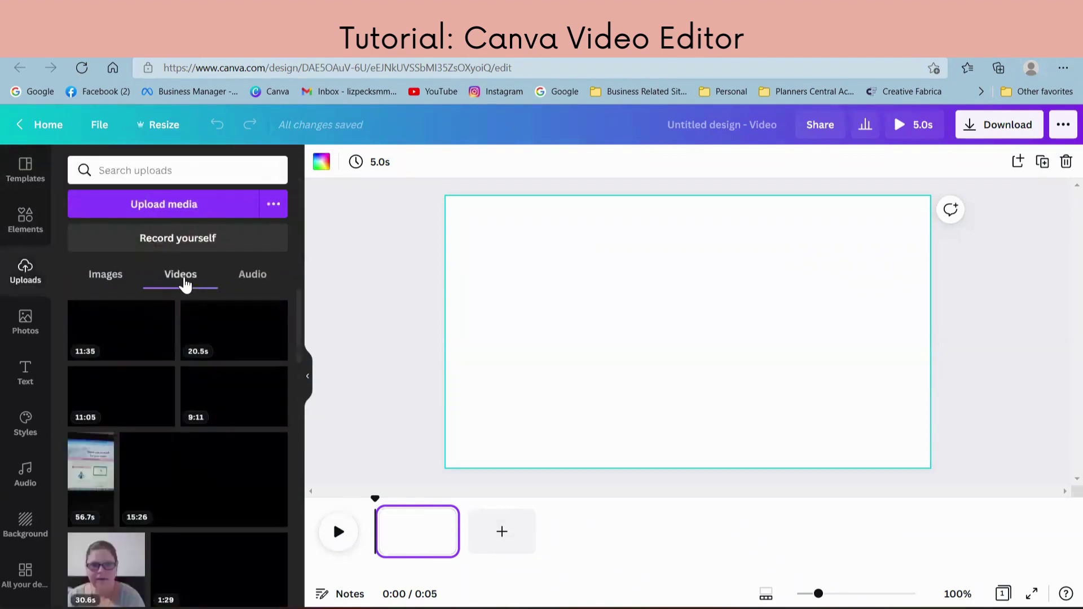
Upload the video recording from the Documents > Zoom > Styles folder and place it on the blank page.
left_click(181, 217)
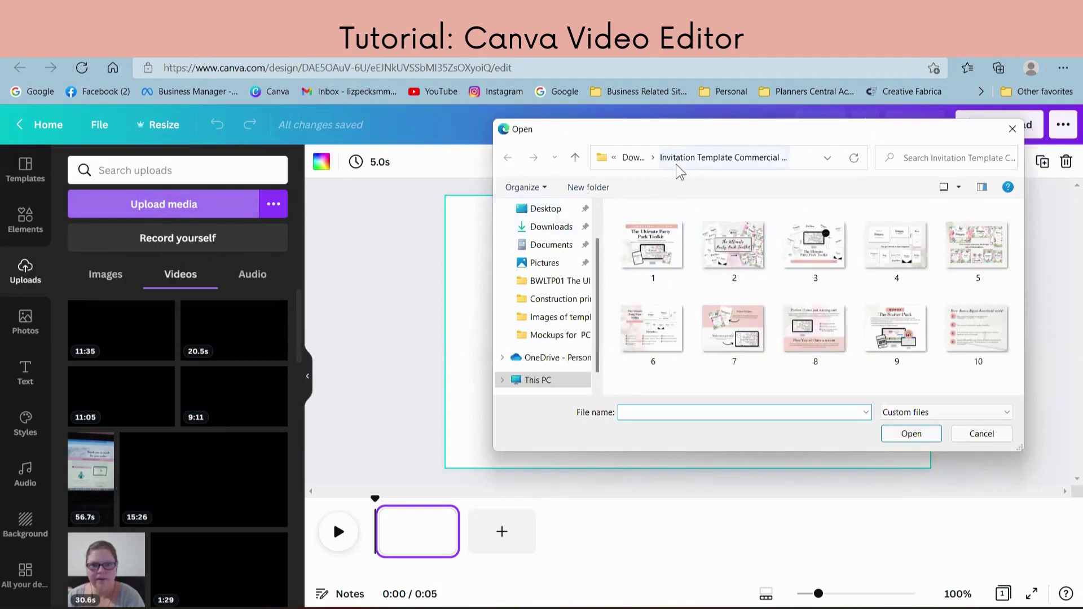
left_click(630, 158)
left_click(501, 244)
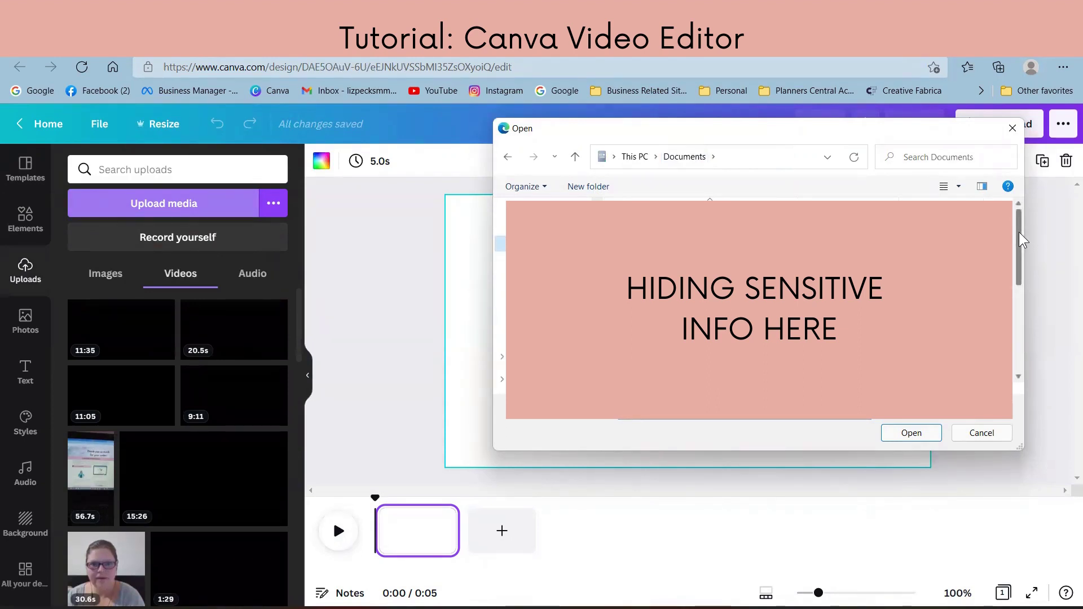
left_click_drag(1019, 232, 1026, 276)
left_click_drag(1027, 282, 1026, 330)
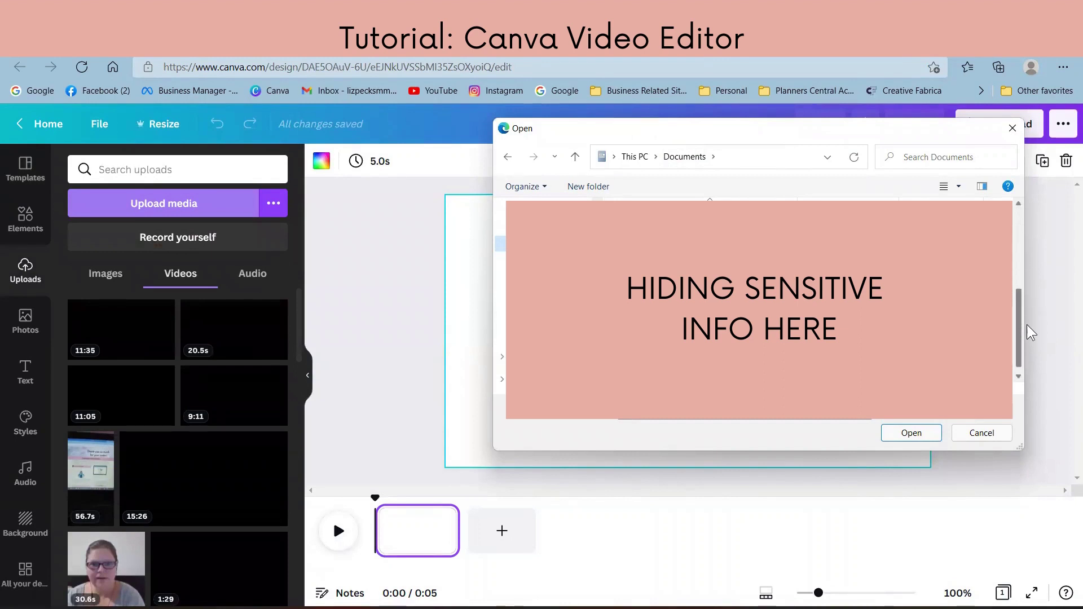
double_click(677, 364)
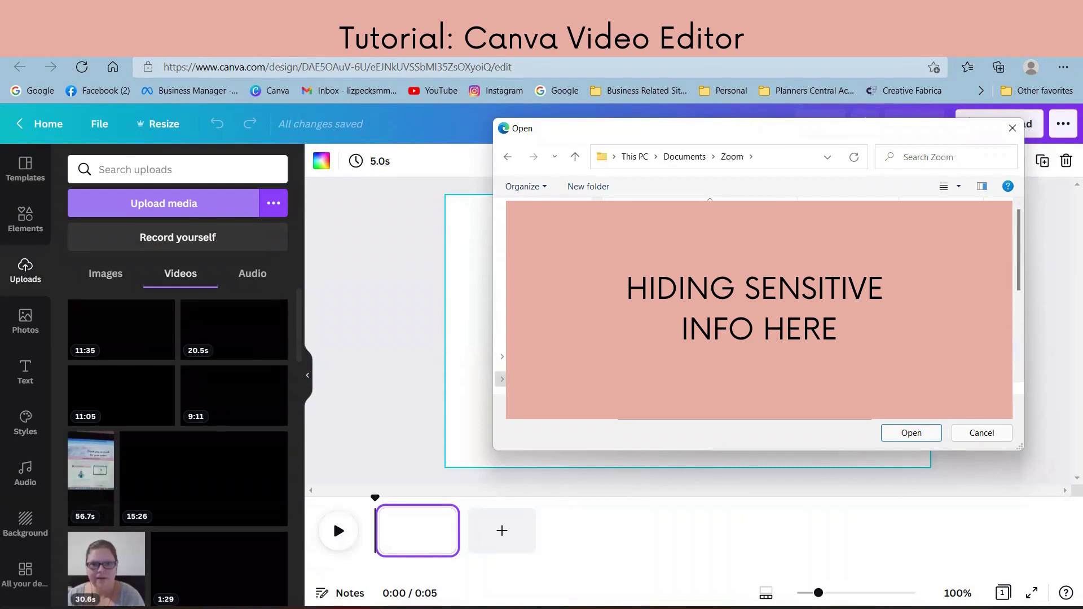
left_click_drag(1021, 258, 1015, 371)
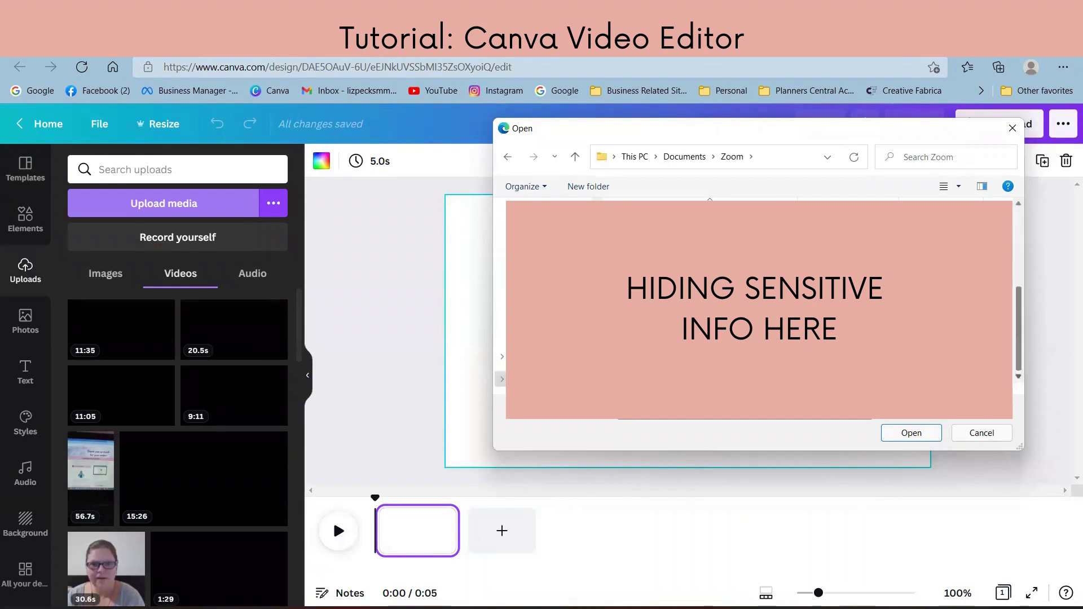
key("Return")
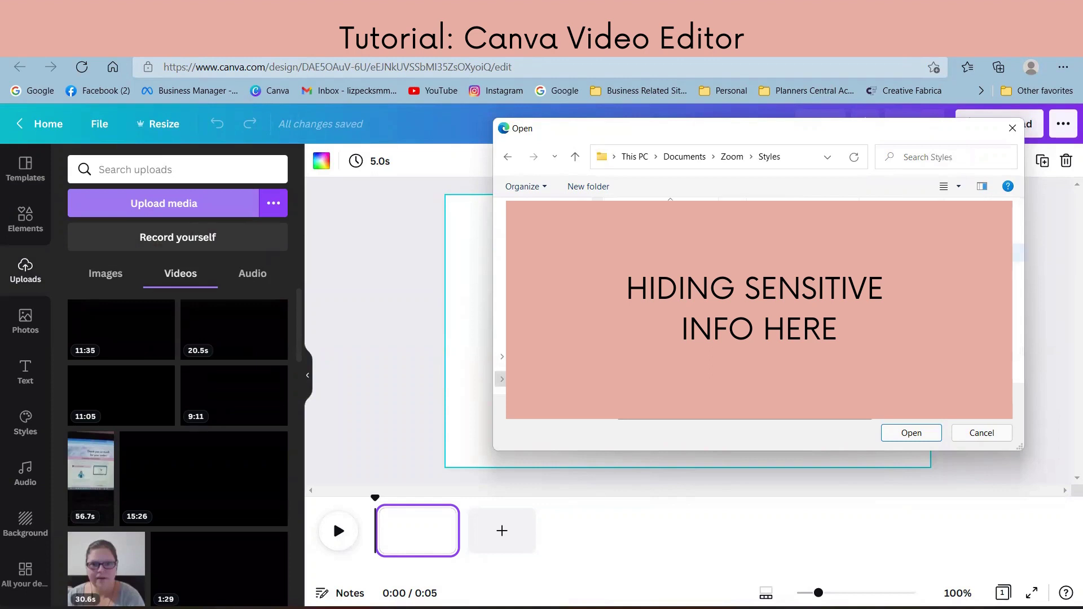
left_click(905, 434)
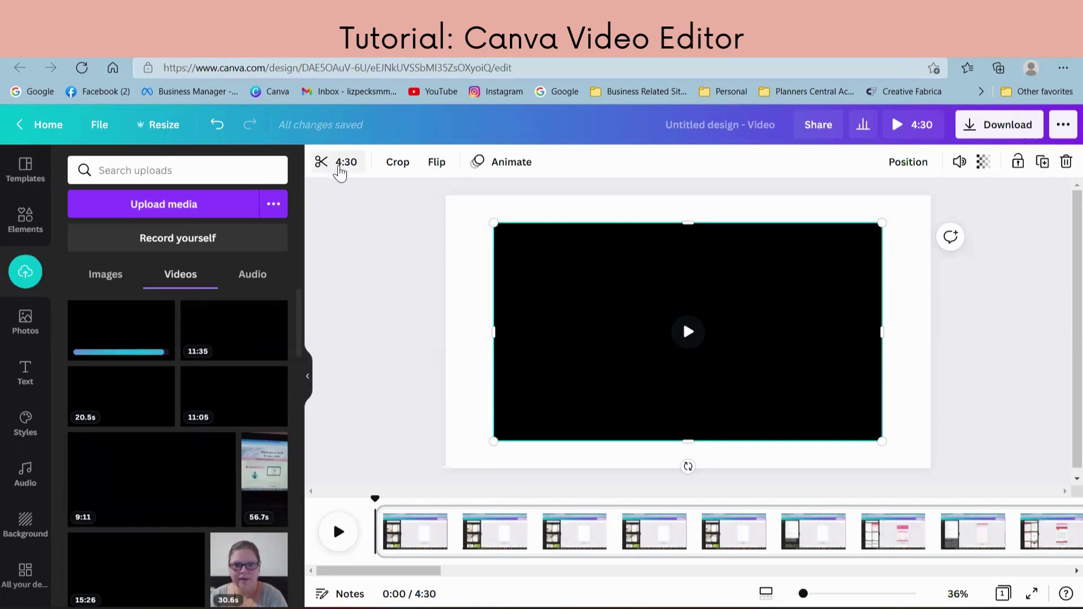
Open the trim view of the placed video clip and pause its playback.
left_click(338, 169)
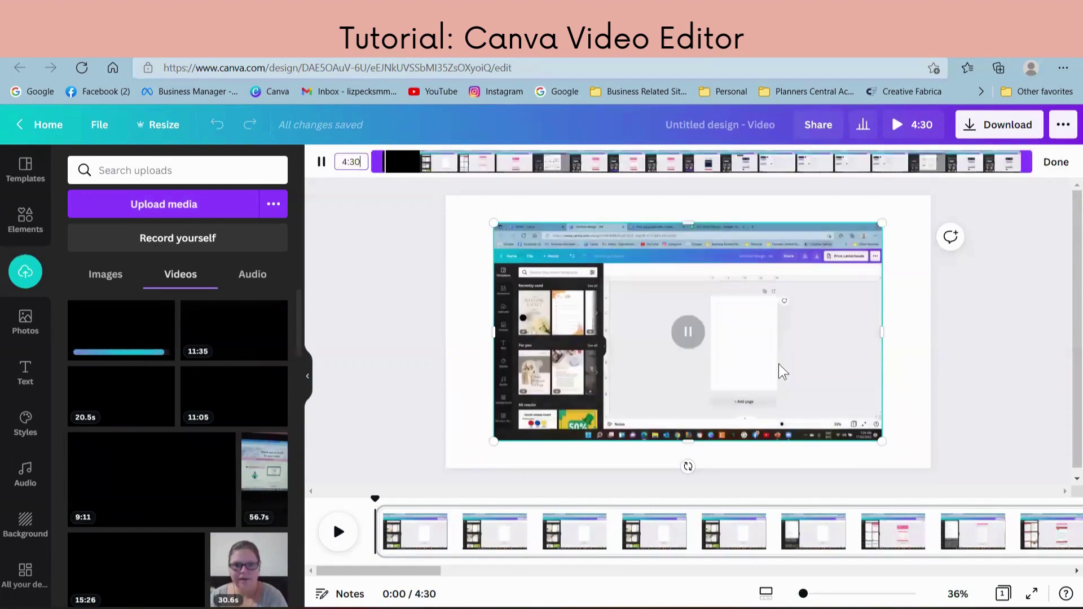
left_click_drag(750, 358, 779, 361)
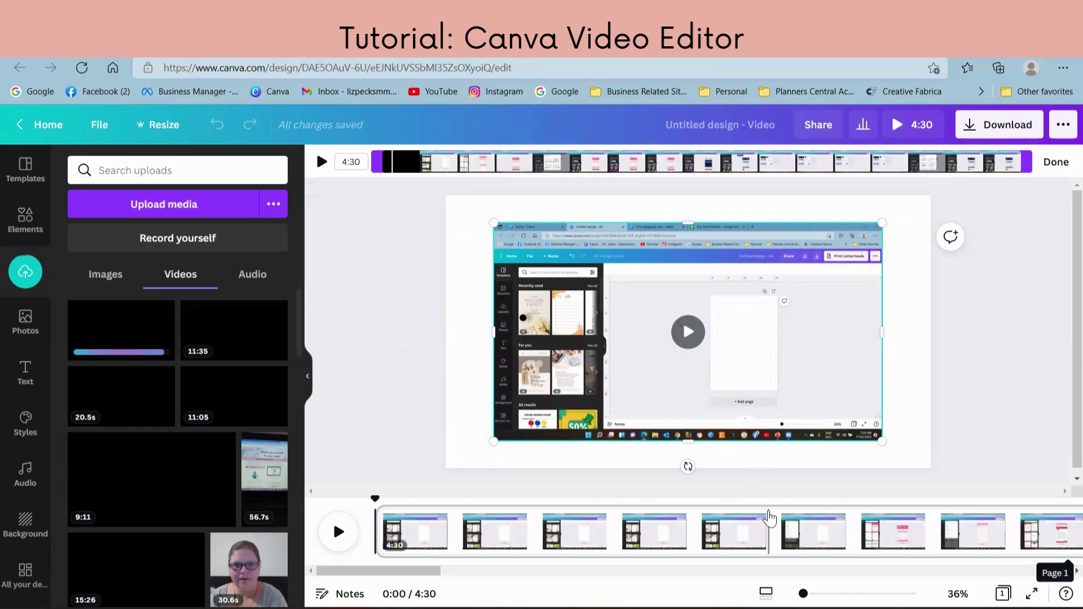
Split the video in the timeline at 0:23 and again at 0:27.
left_click(770, 518)
right_click(770, 518)
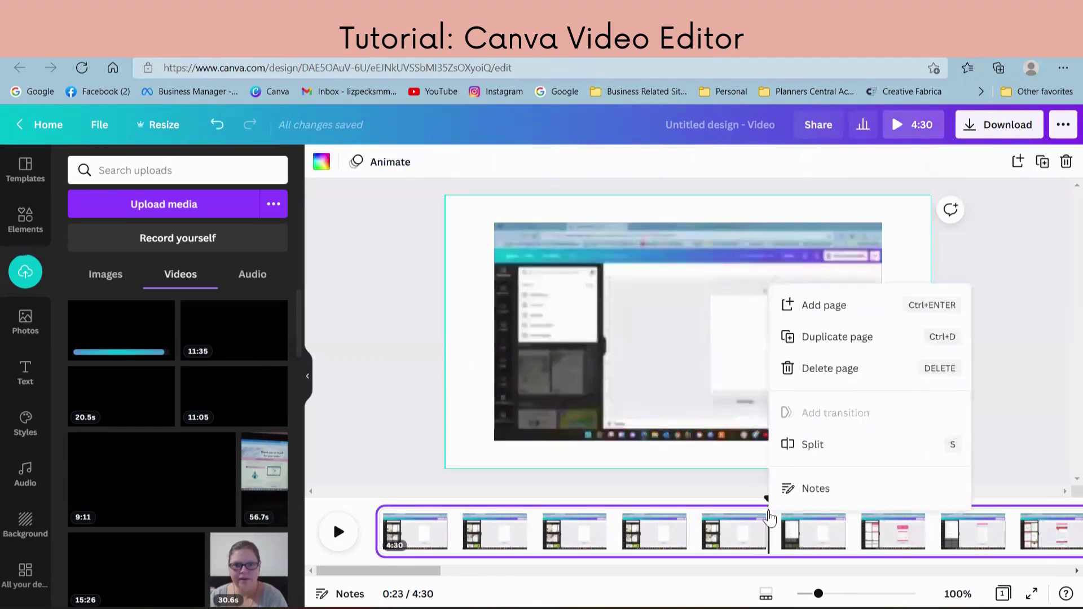
left_click(835, 444)
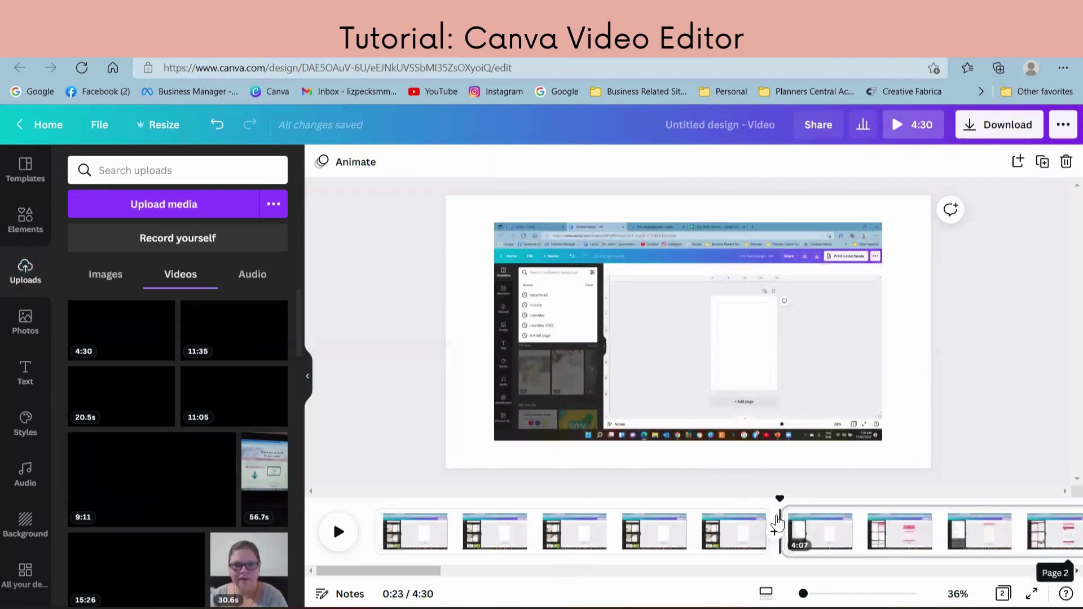
right_click(848, 511)
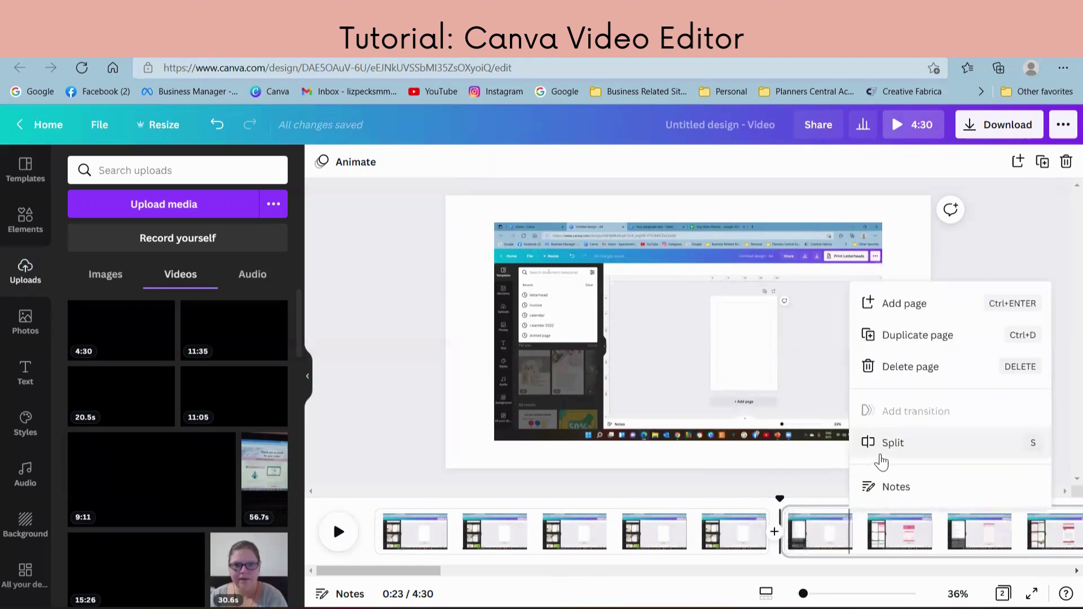
left_click(894, 443)
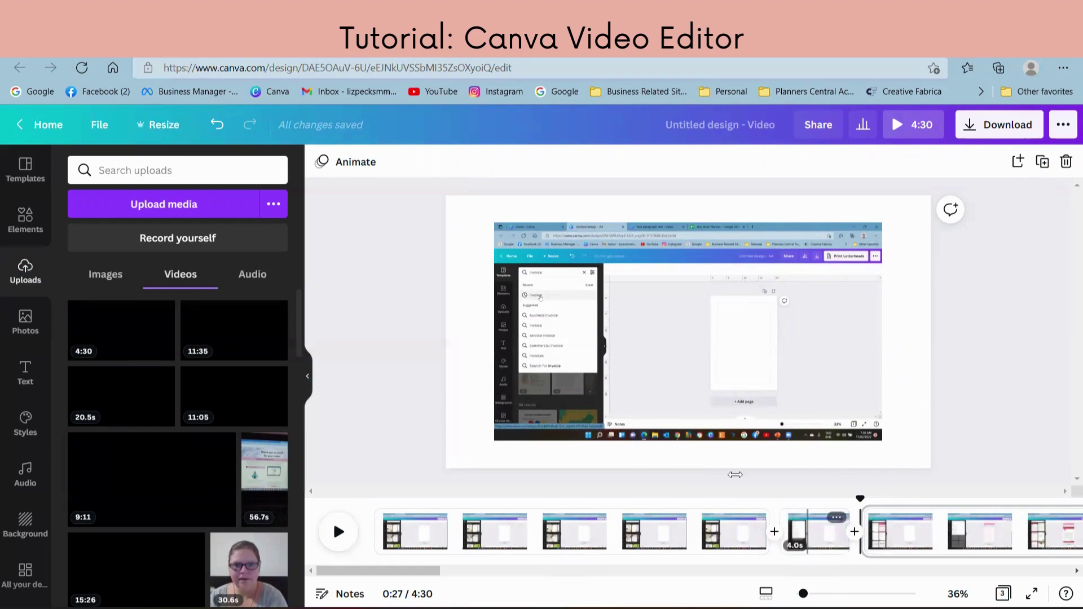
View the page animation options, and add the Forest Canvas audio track starting at the beginning of the timeline.
left_click(342, 165)
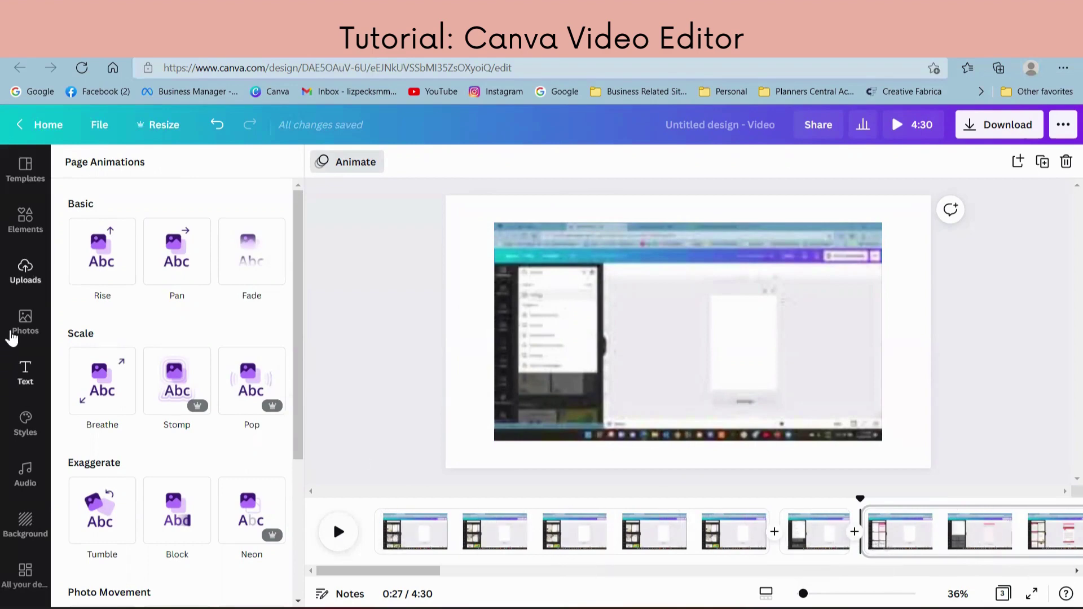
left_click(25, 480)
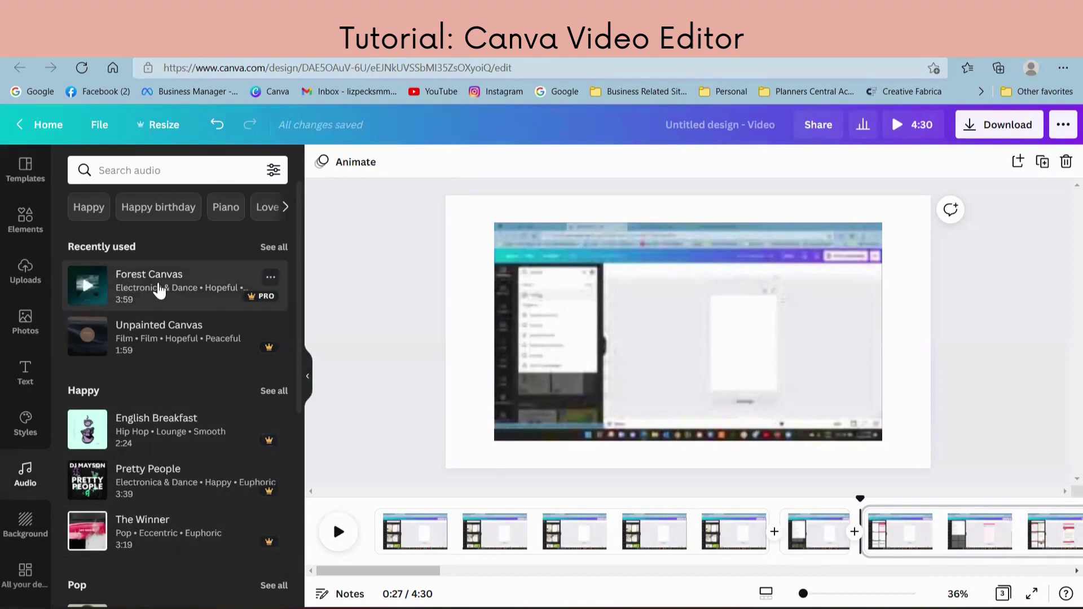
left_click_drag(160, 290, 421, 564)
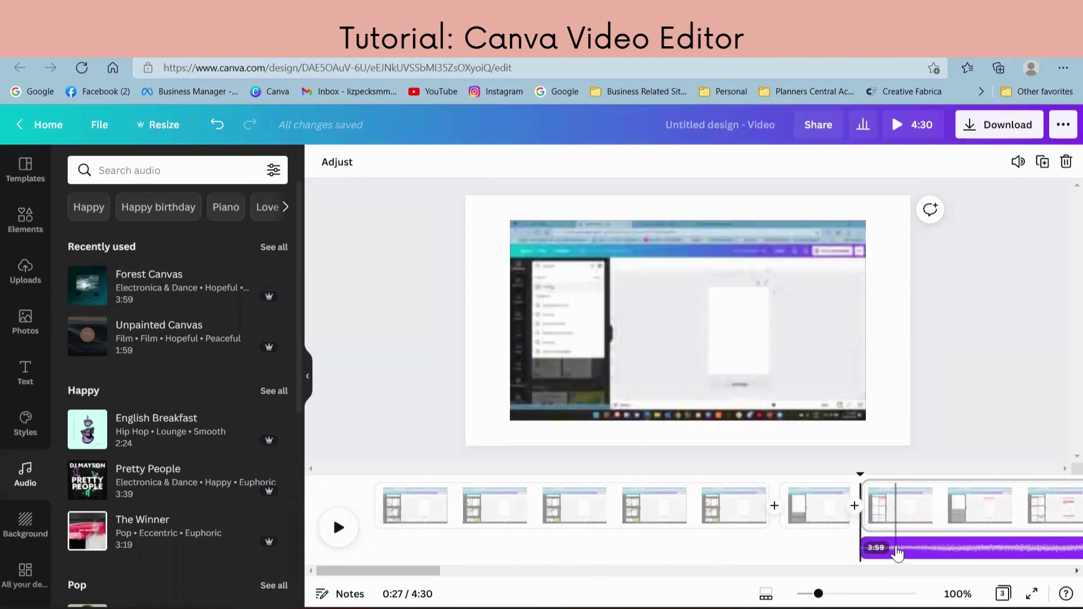
left_click_drag(911, 561, 508, 580)
left_click(440, 508)
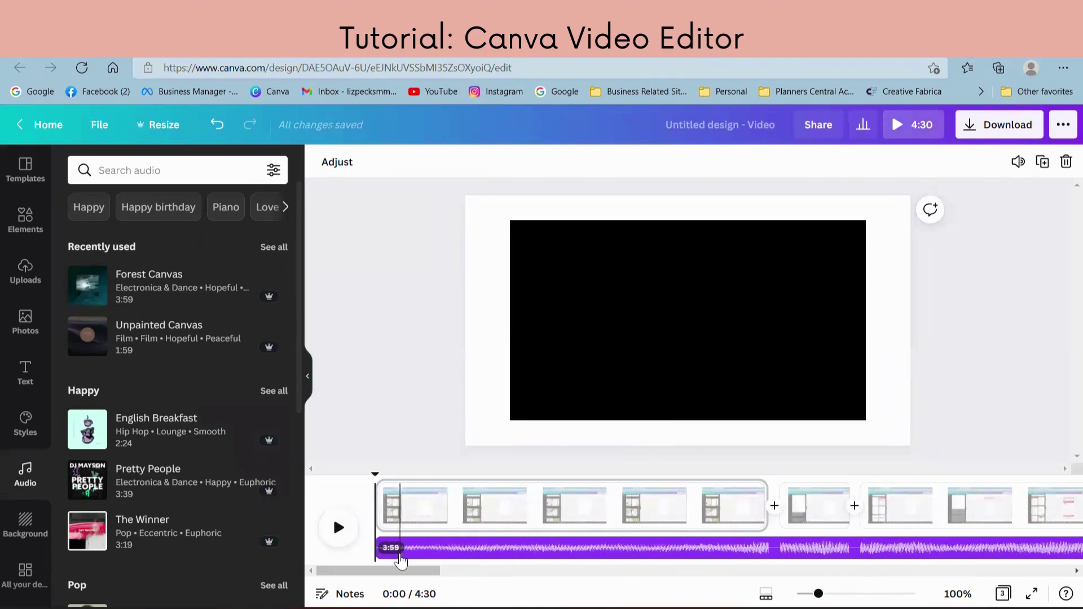
Look over the editing options available for the audio track without applying any.
right_click(385, 555)
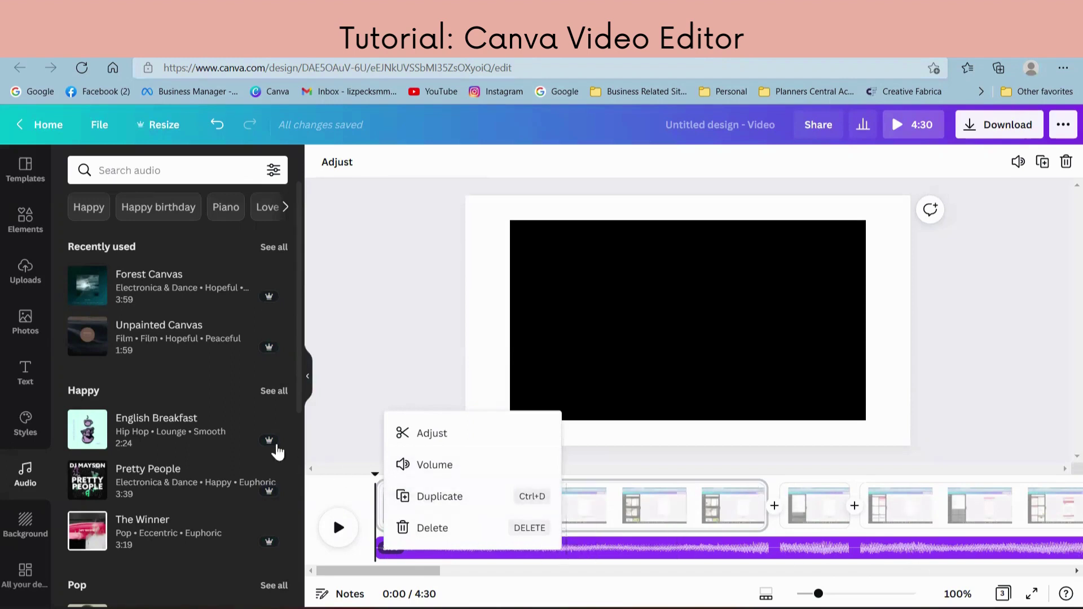
left_click(332, 452)
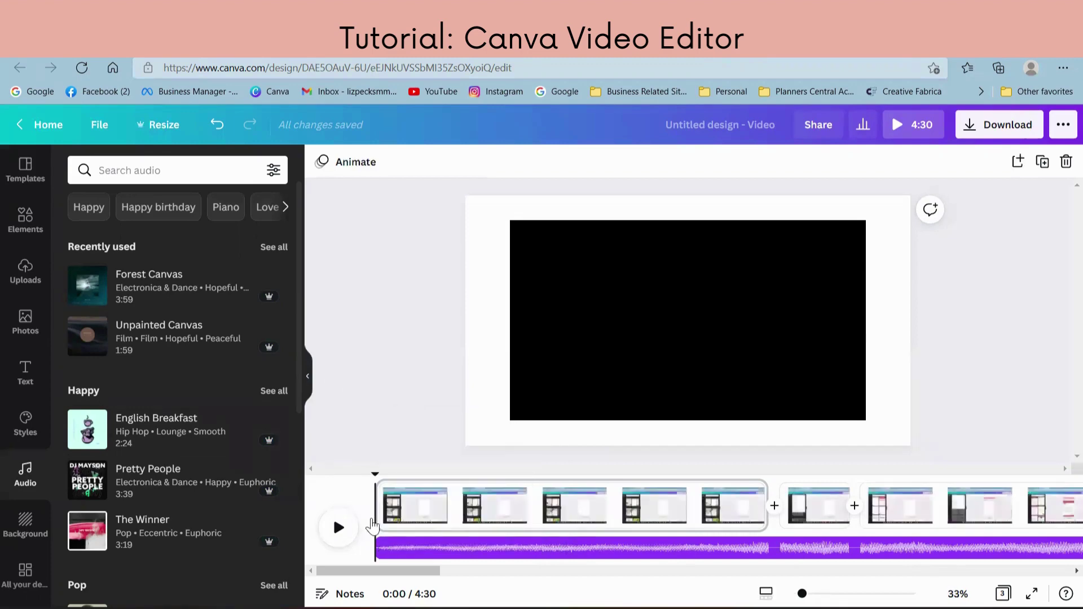
right_click(410, 556)
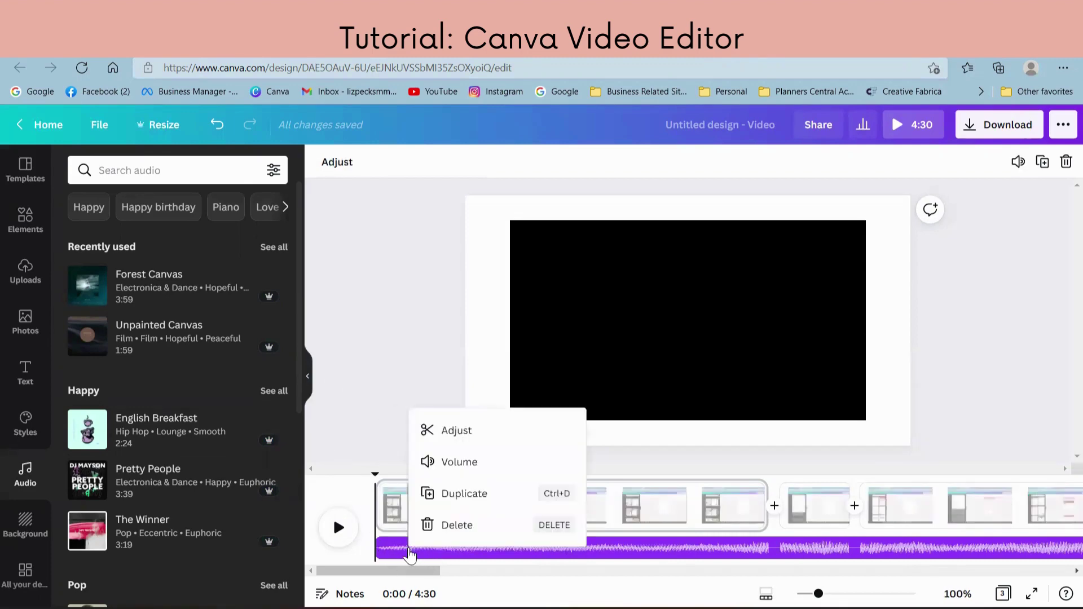
key("Escape")
left_click(357, 375)
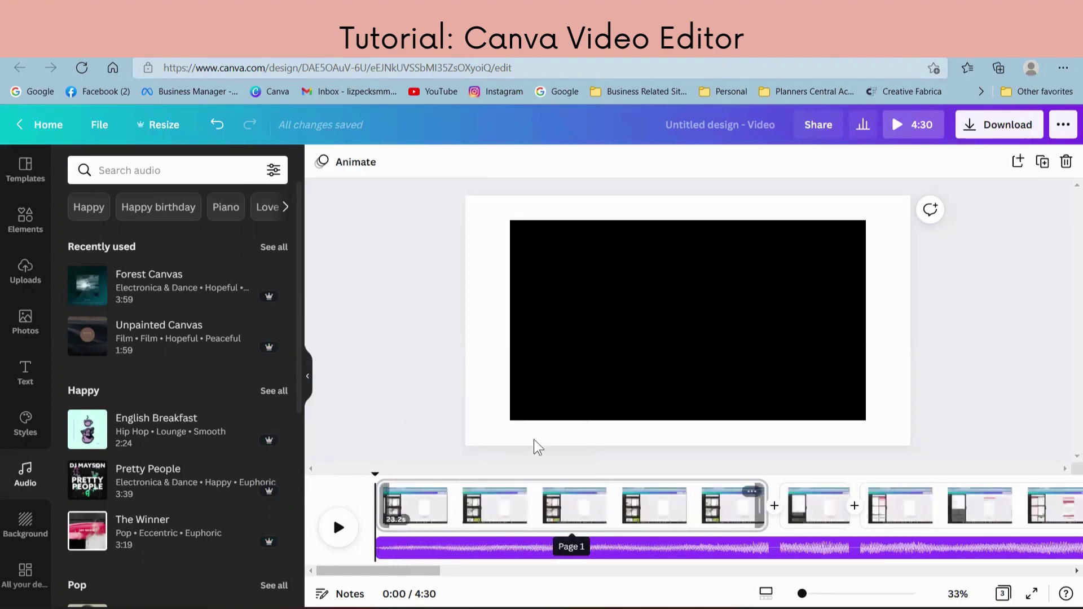
Preview the first video clip on the page by playing and pausing it.
left_click(648, 332)
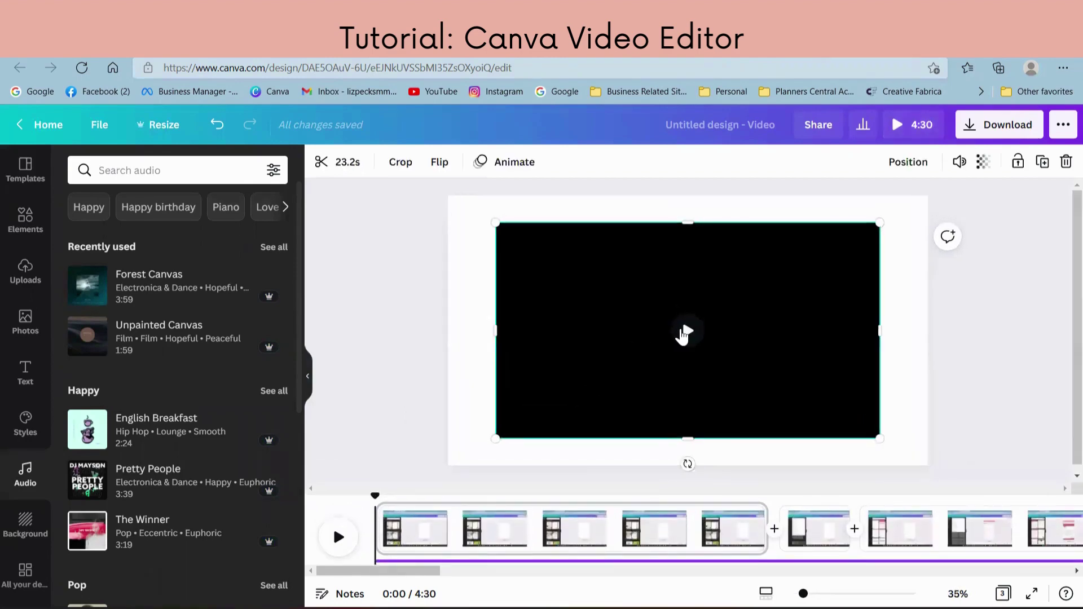
left_click(685, 331)
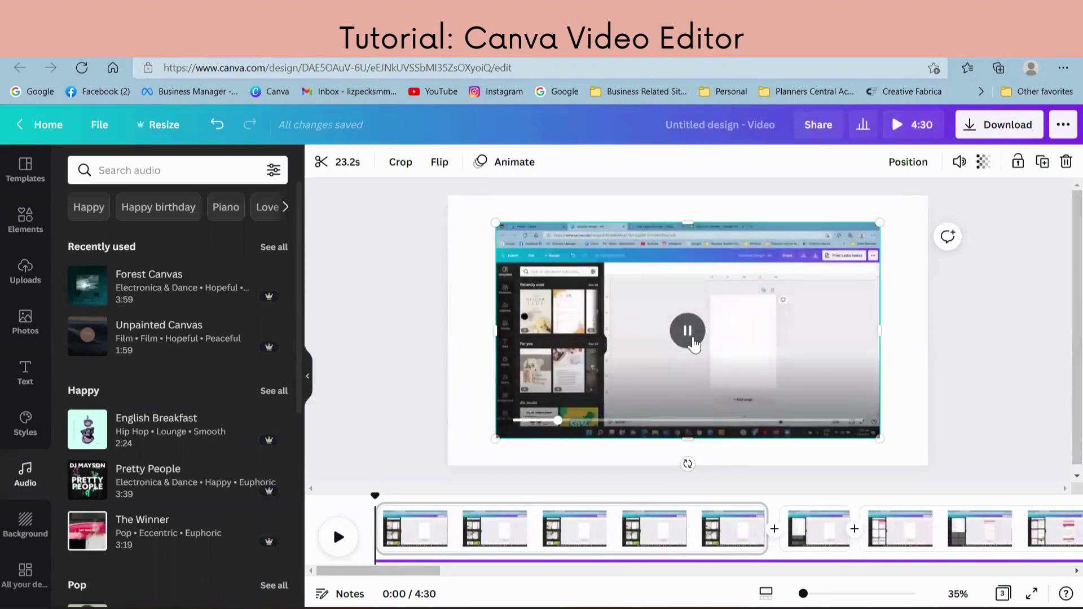
left_click(688, 331)
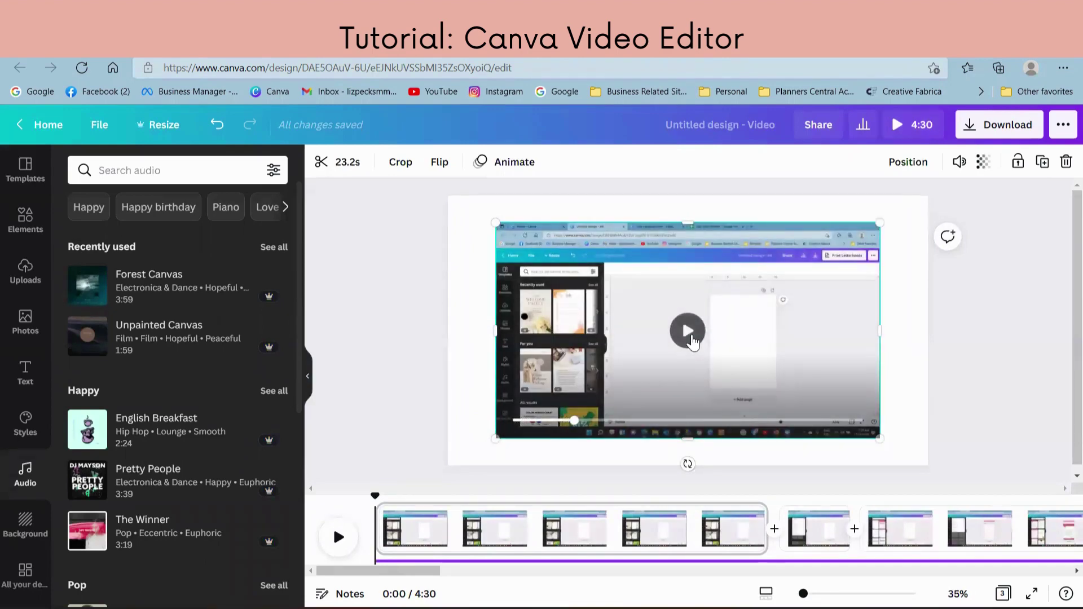
left_click(691, 340)
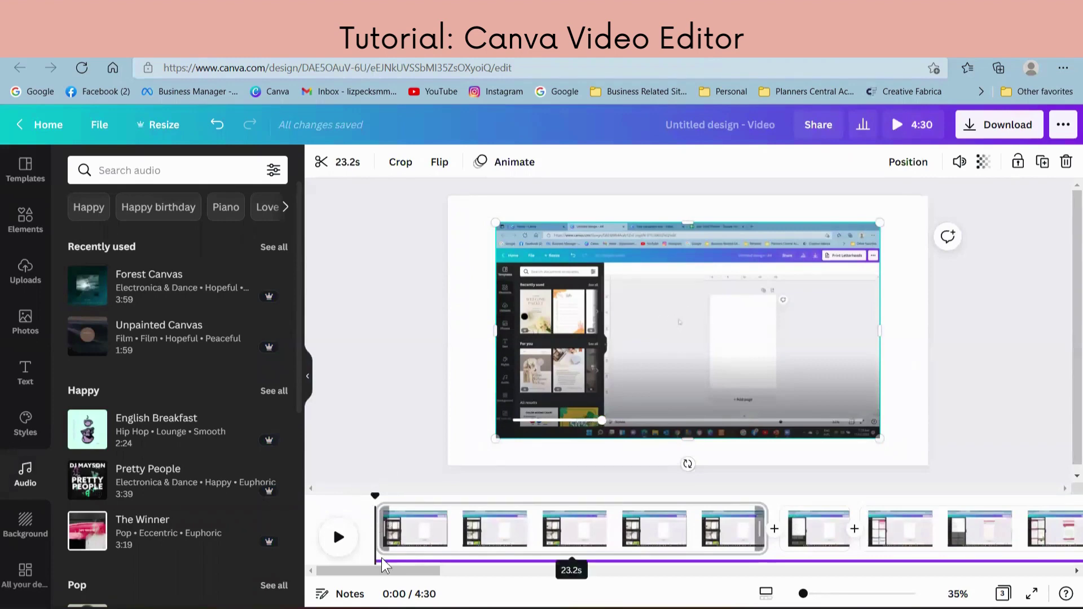
Deselect the clip and play the first few seconds of the whole timeline with its music.
left_click(1069, 465)
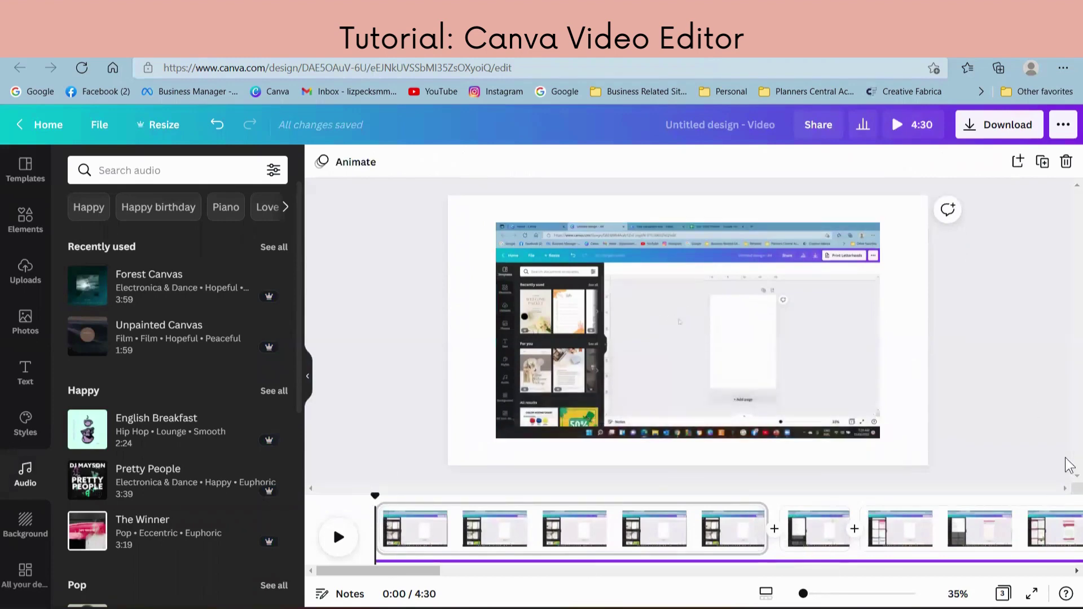
left_click(1068, 391)
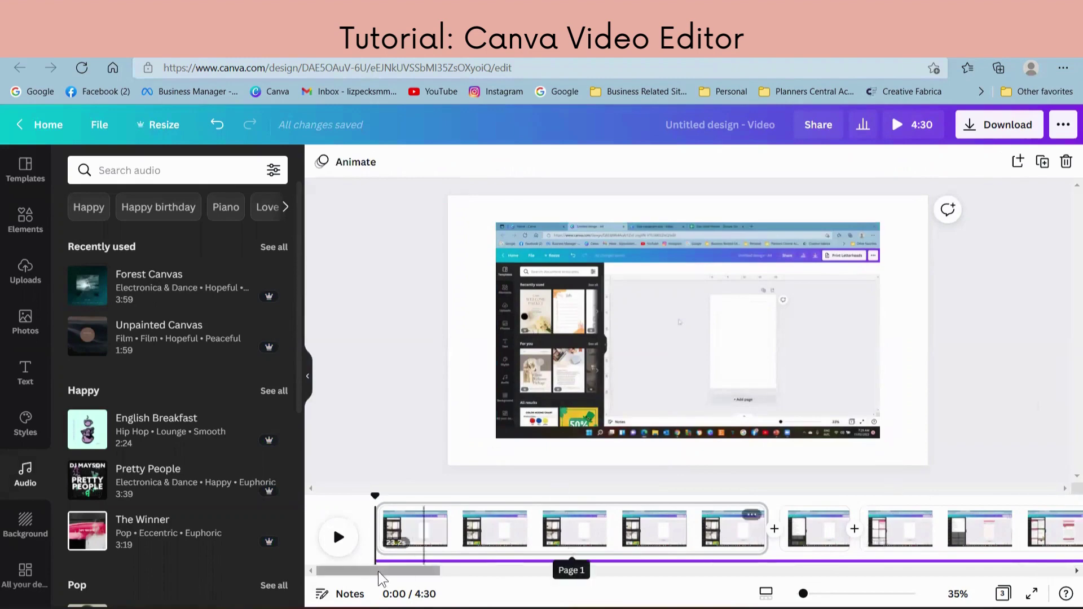
left_click(340, 543)
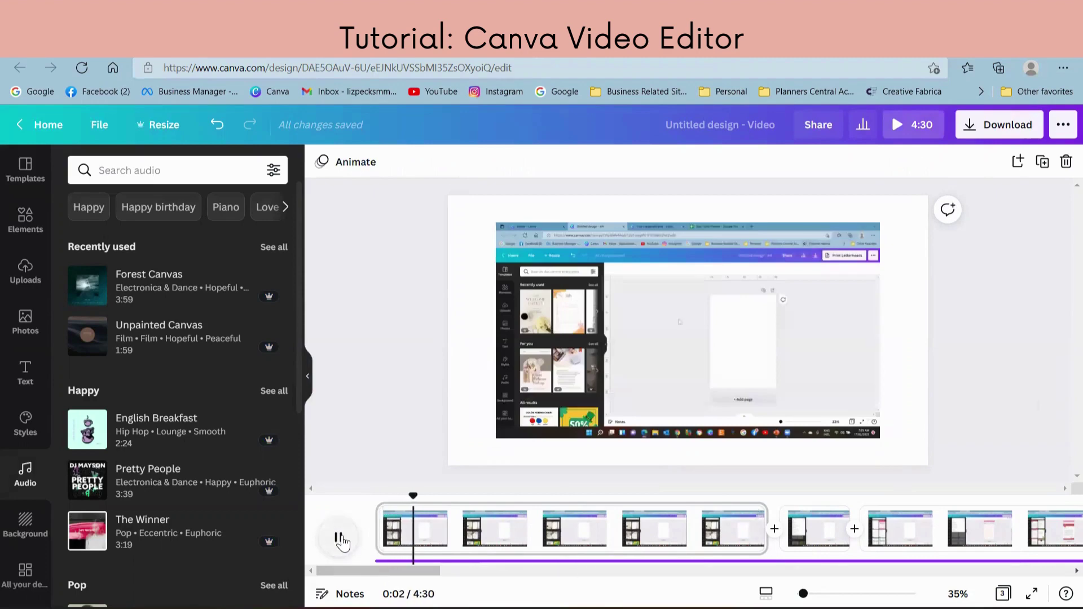
left_click(341, 540)
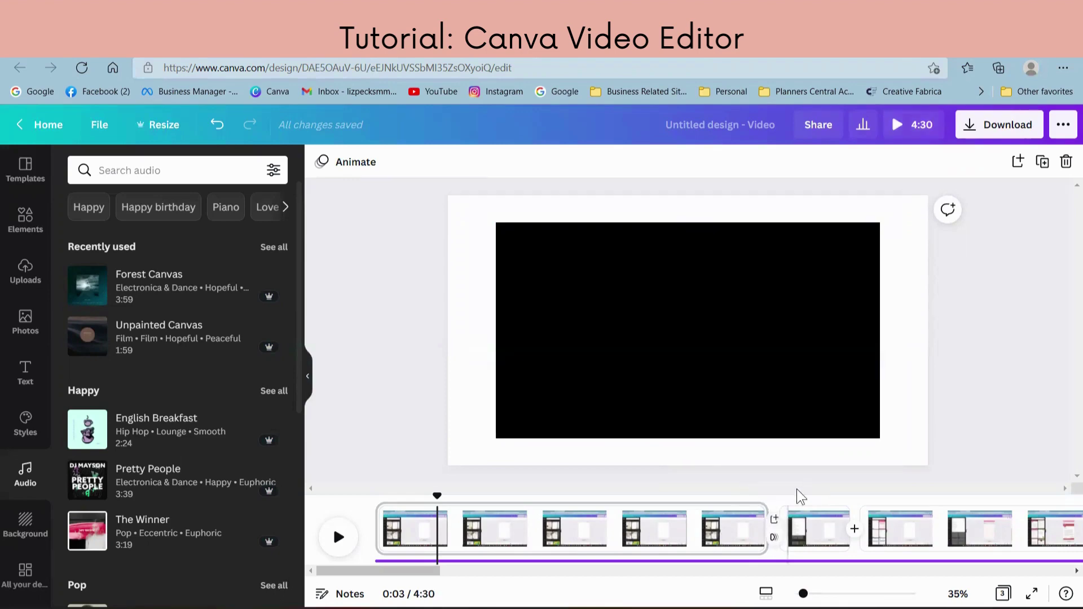
Add a blank page between the first and second clips and move it to the start of the video.
left_click(775, 524)
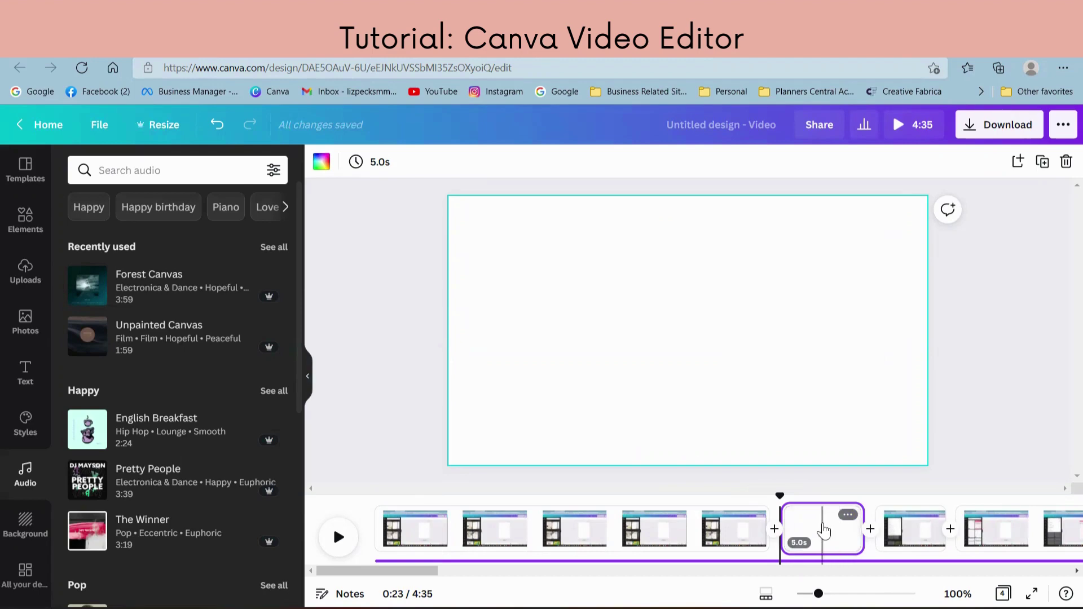
left_click_drag(813, 531, 386, 539)
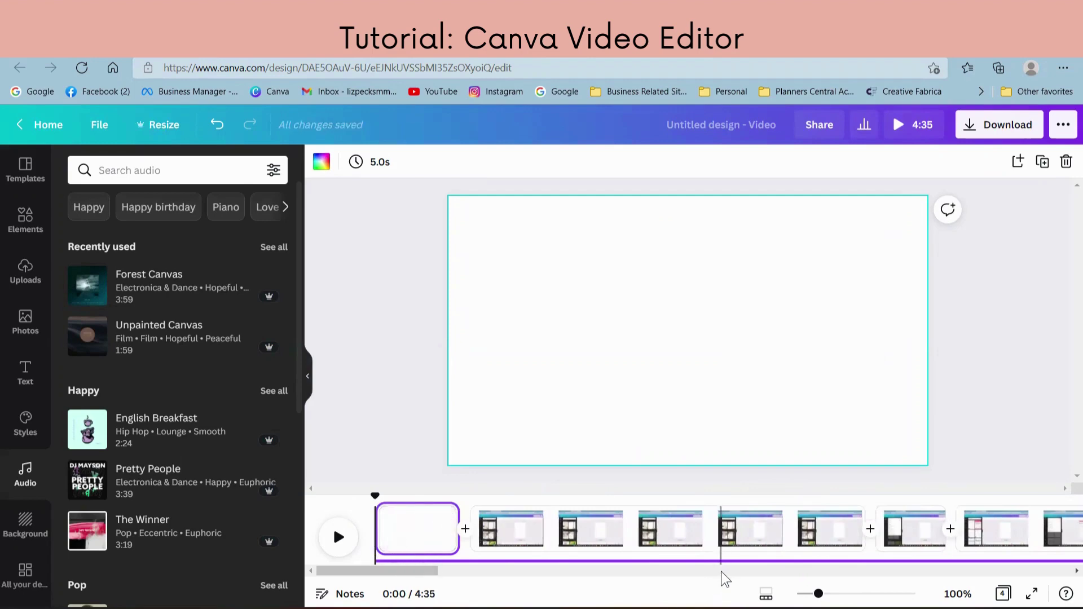
left_click(754, 570)
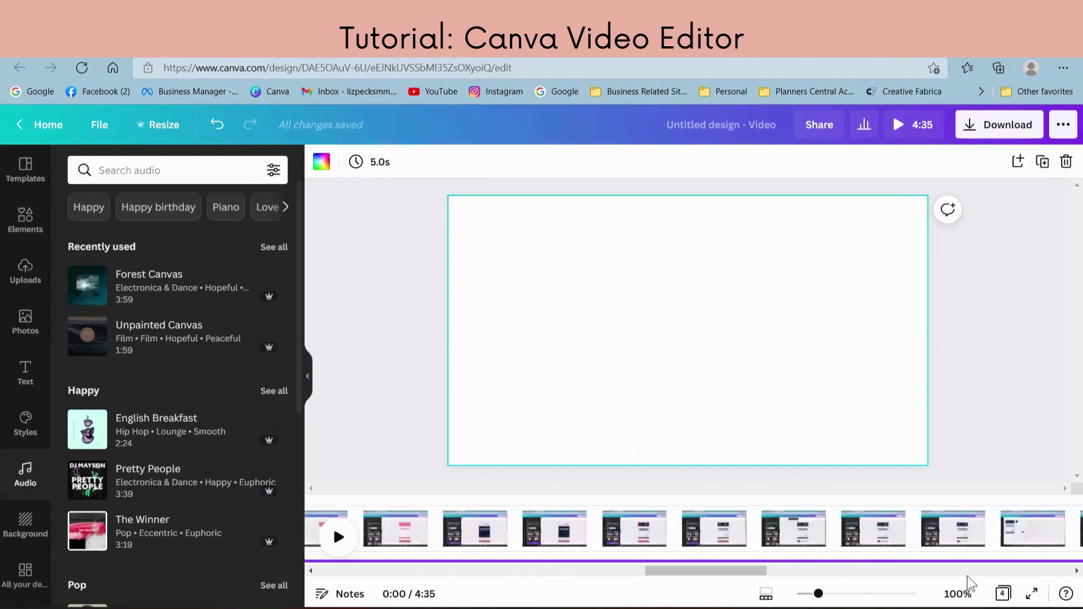
Set the timing of the blank page at the start of the video to 2.5 seconds, for that page only.
left_click(966, 571)
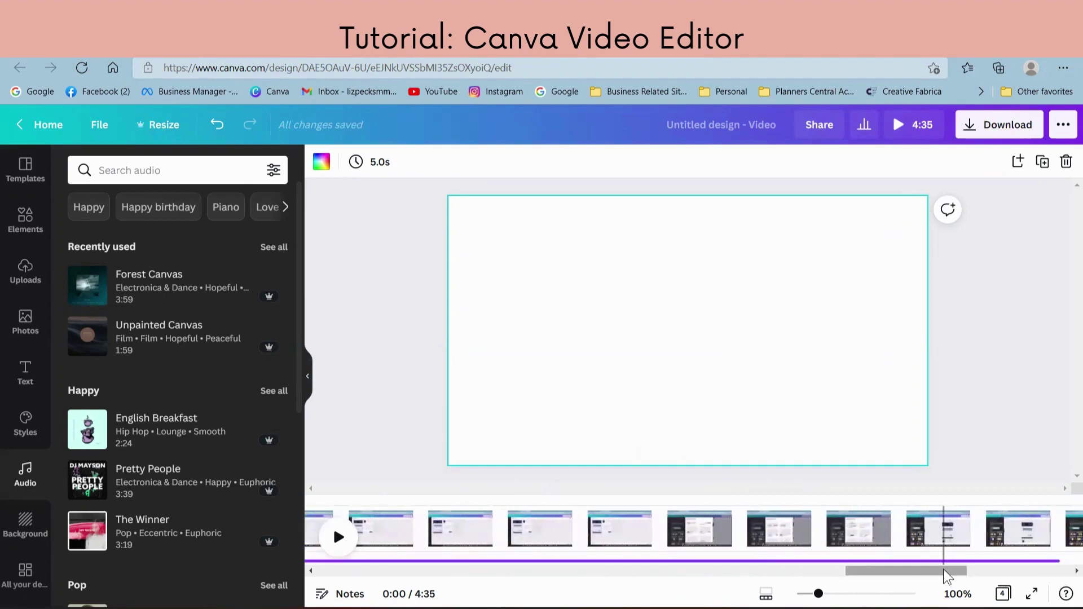
left_click_drag(943, 568, 397, 556)
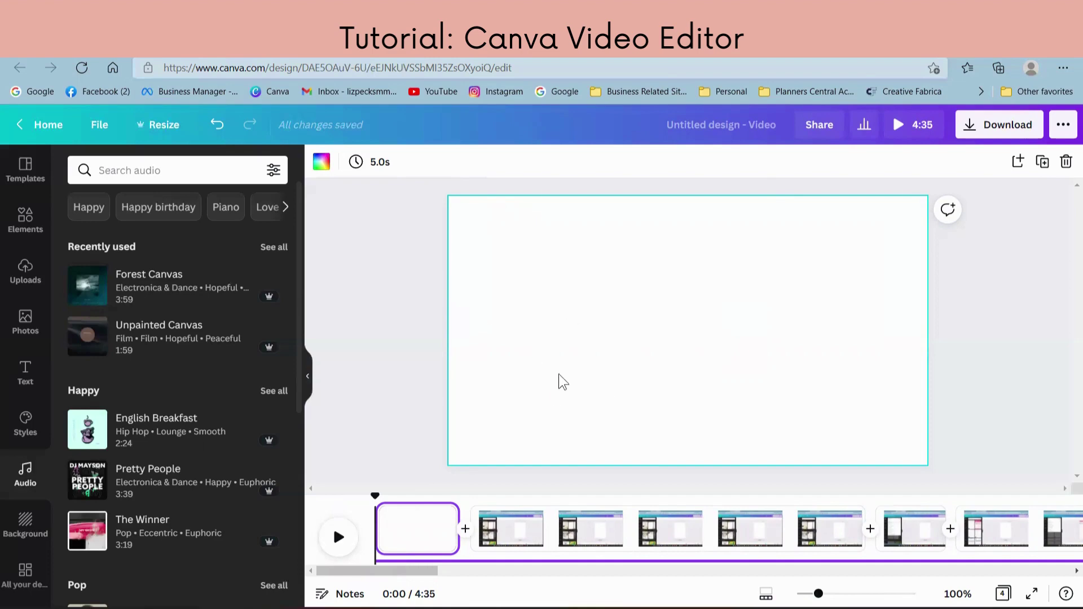
left_click(376, 168)
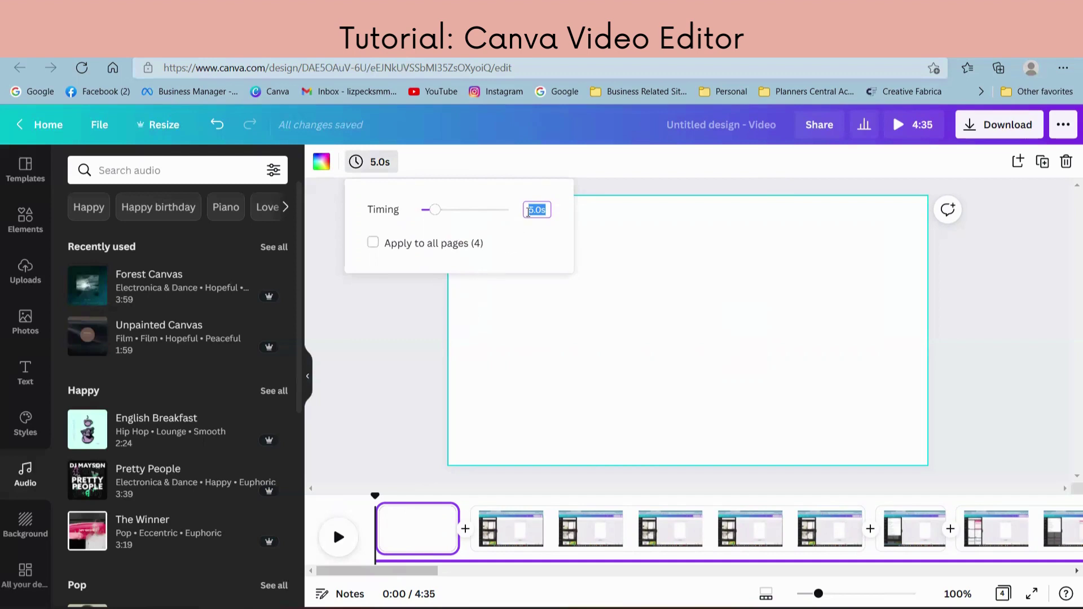
type("2.5")
key("Return")
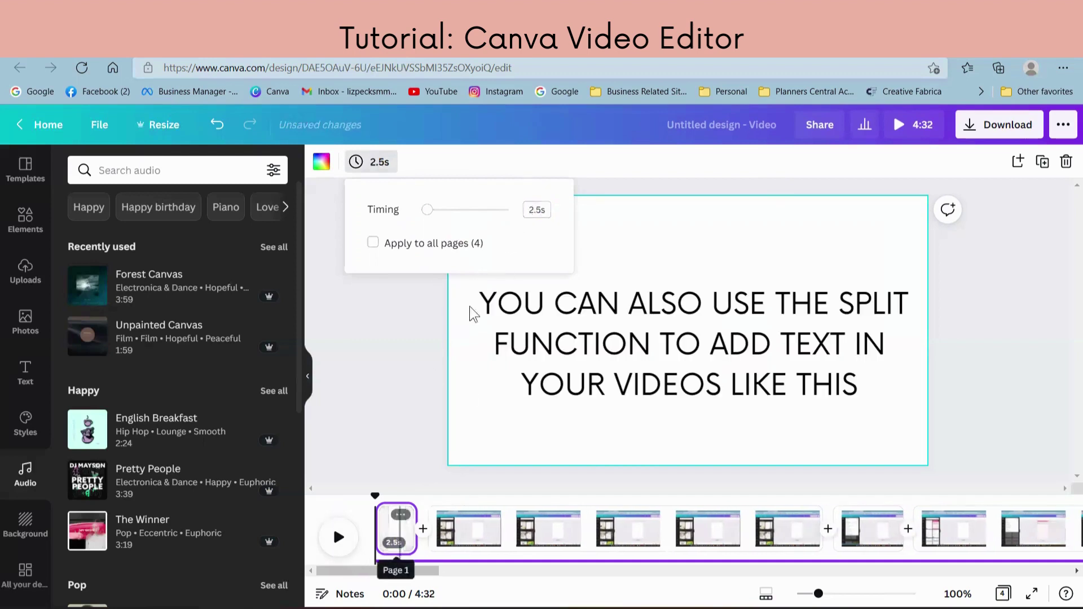
left_click(456, 417)
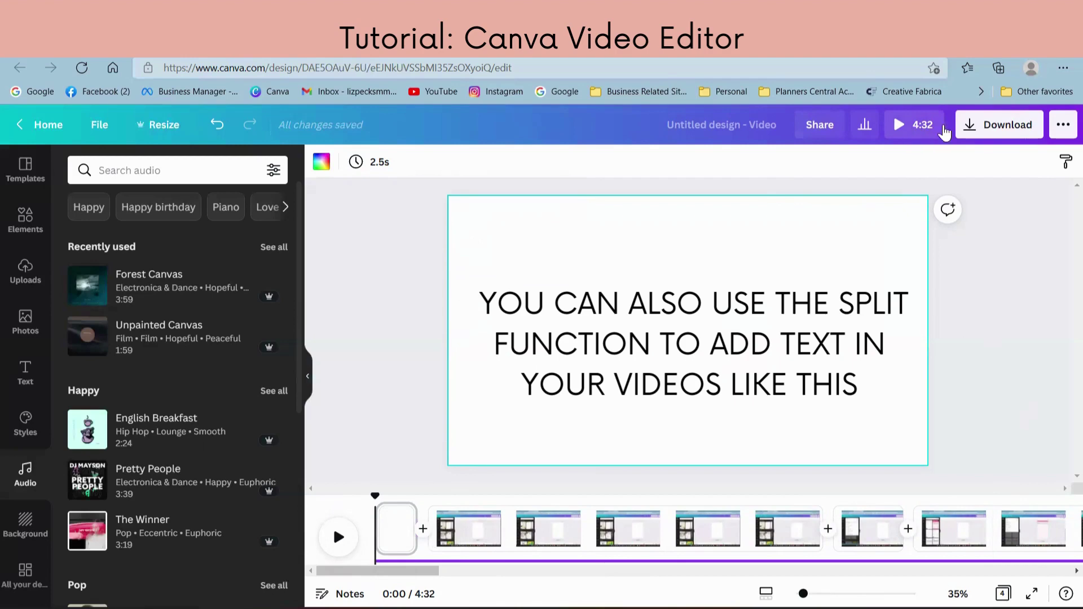
Review the file type and page selection in the video's download settings, and close them without downloading.
left_click(915, 134)
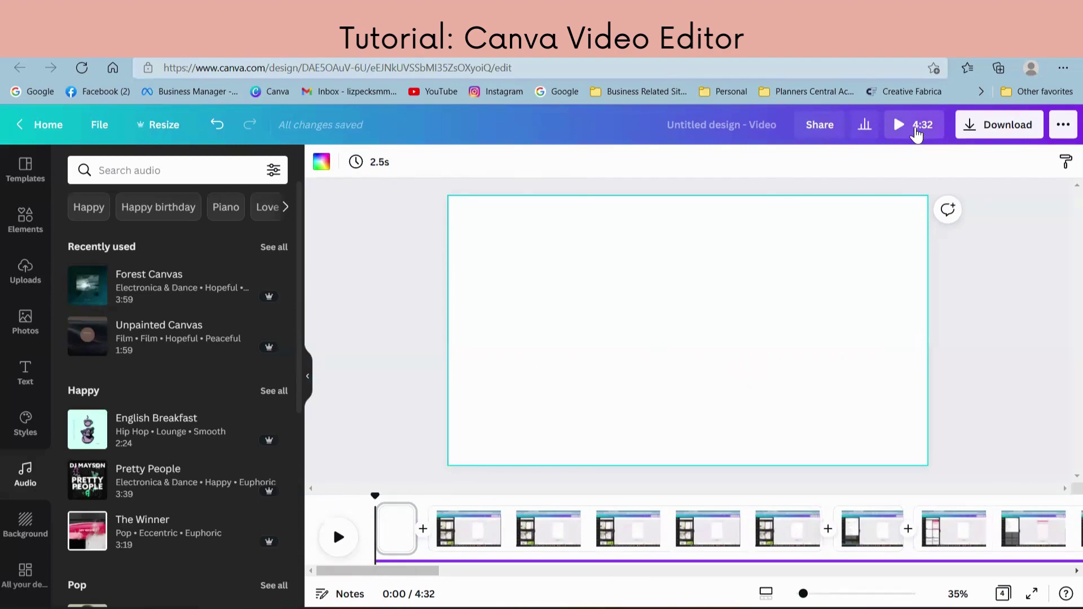
left_click(971, 135)
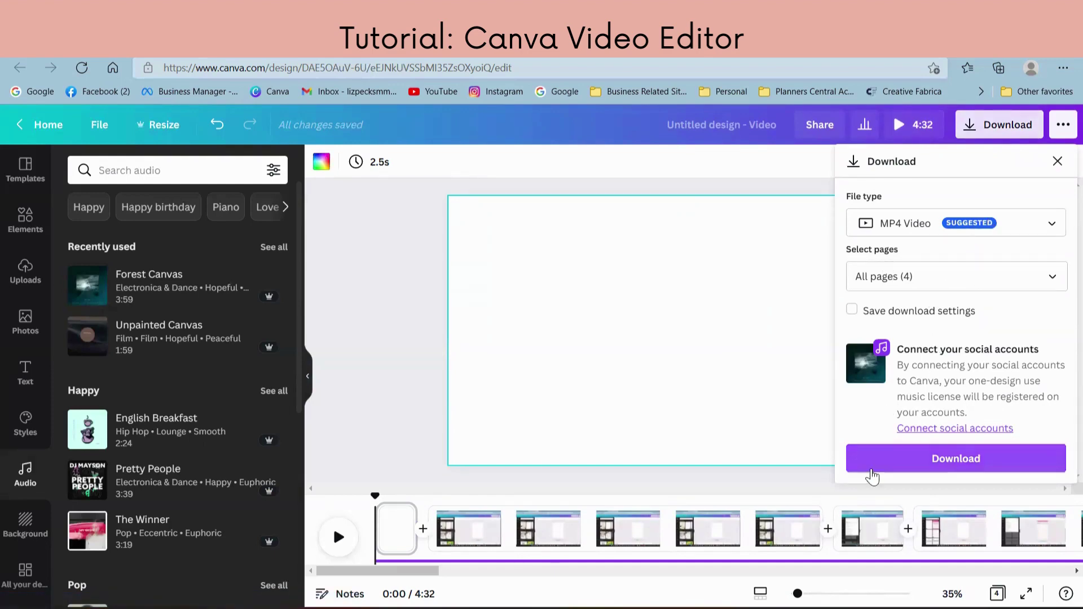
left_click(697, 170)
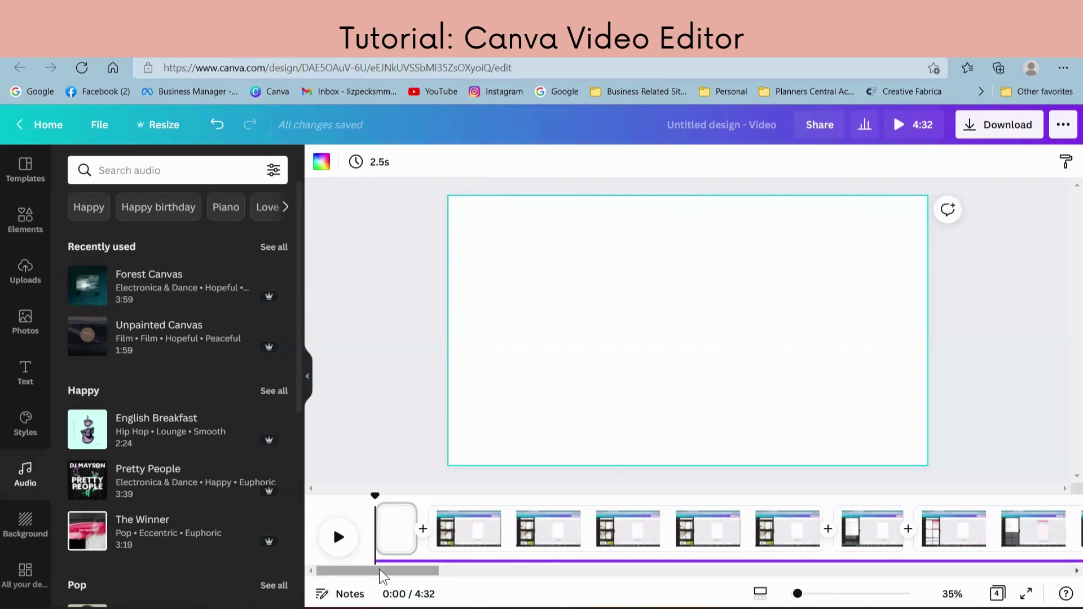
left_click_drag(383, 575, 346, 562)
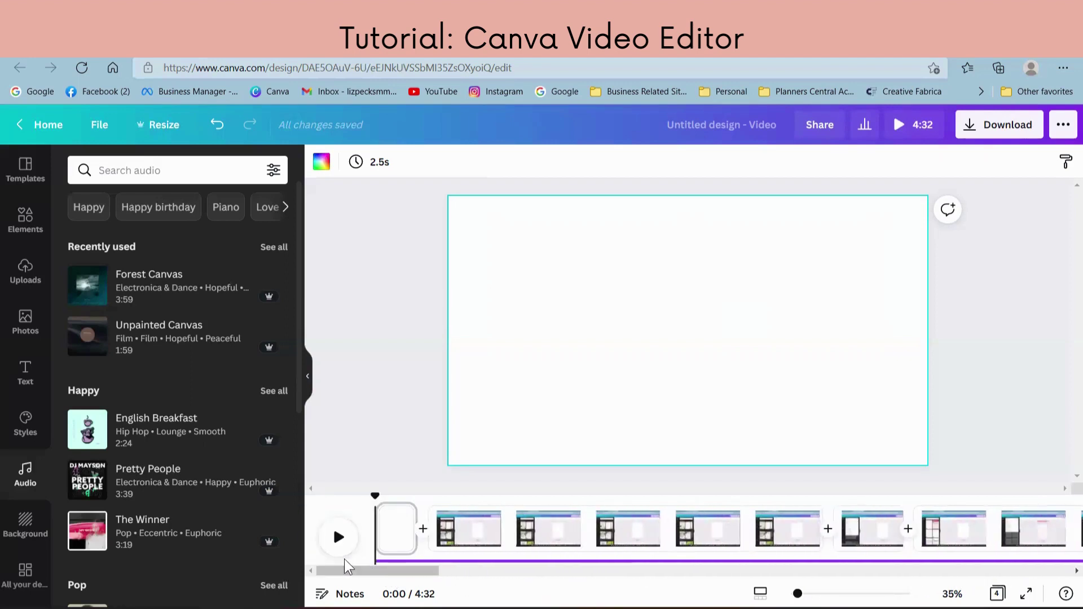